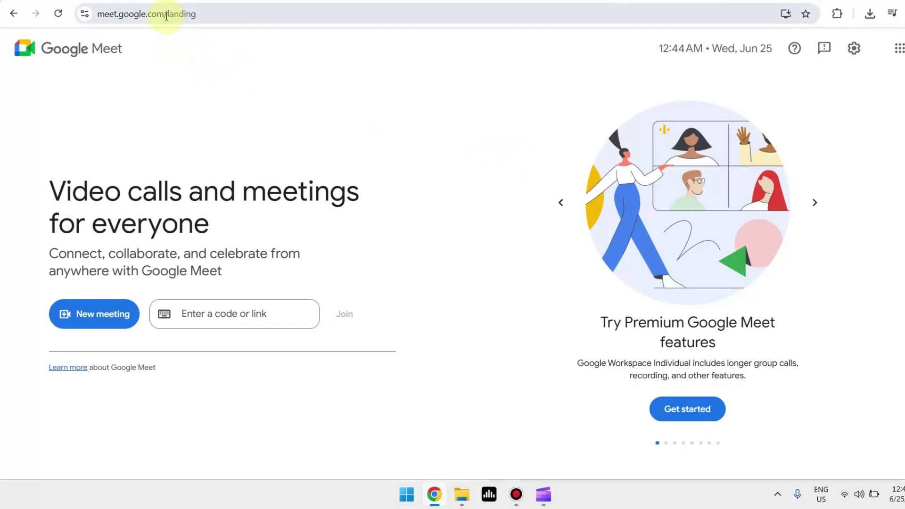
# Start an instant meeting from Google Meet's New meeting menu.
pyautogui.moveTo(165, 13); pyautogui.dragTo(96, 16)
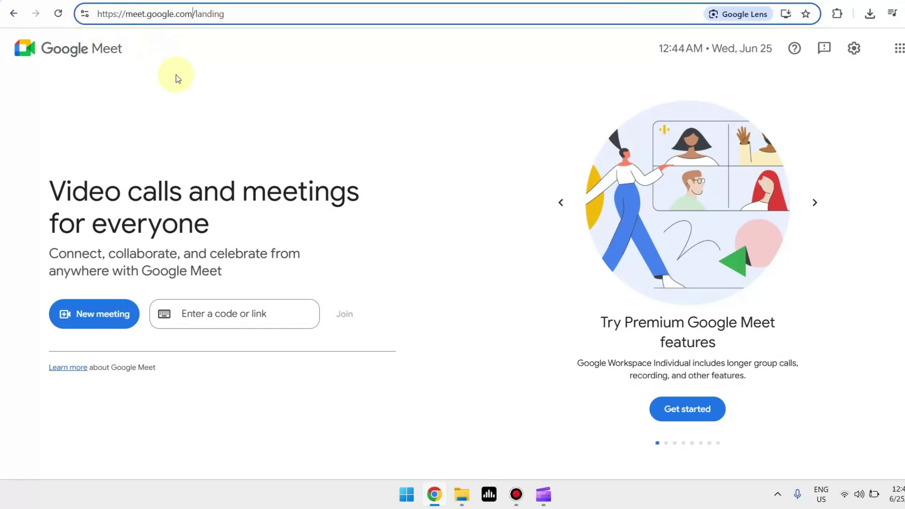
pyautogui.click(304, 127)
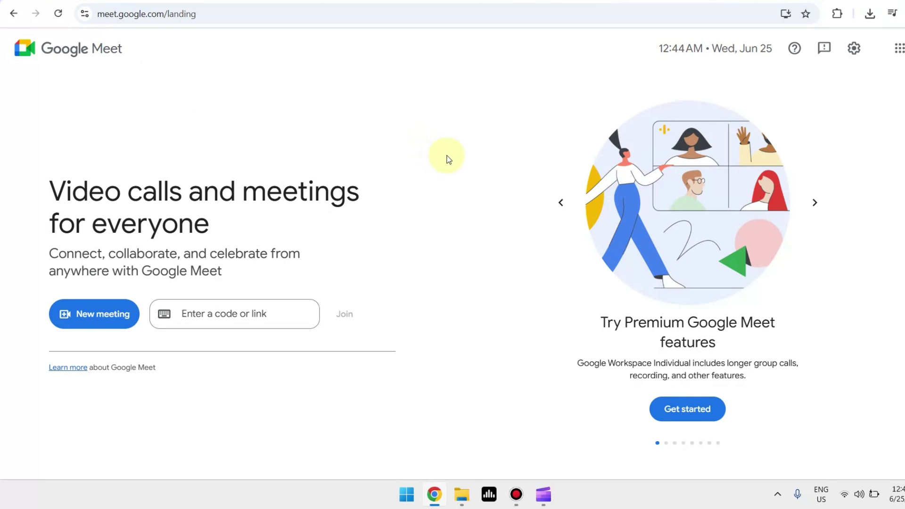
pyautogui.click(97, 317)
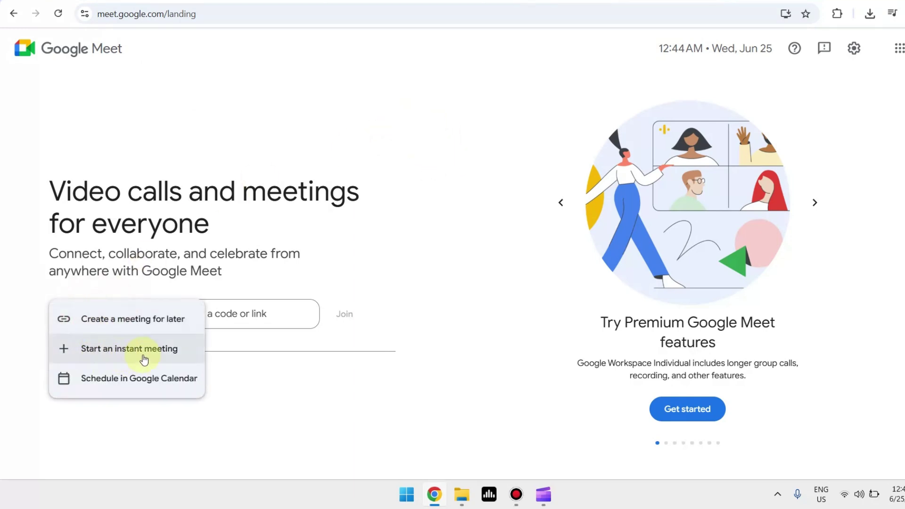
pyautogui.click(121, 348)
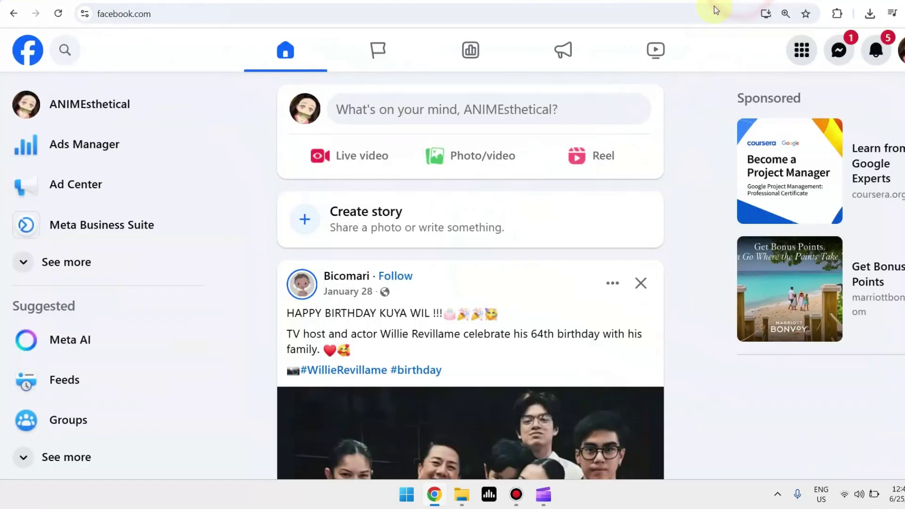
# Switch to the browser tab showing the Facebook home feed.
pyautogui.hotkey('ctrl', 'Tab')
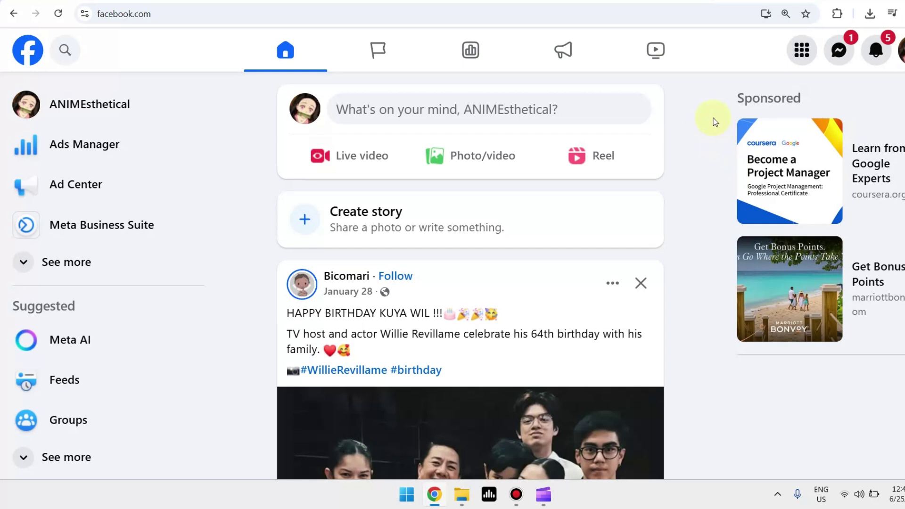
# Start a Live video with 'Create a test broadcast before going live' turned on.
pyautogui.click(353, 164)
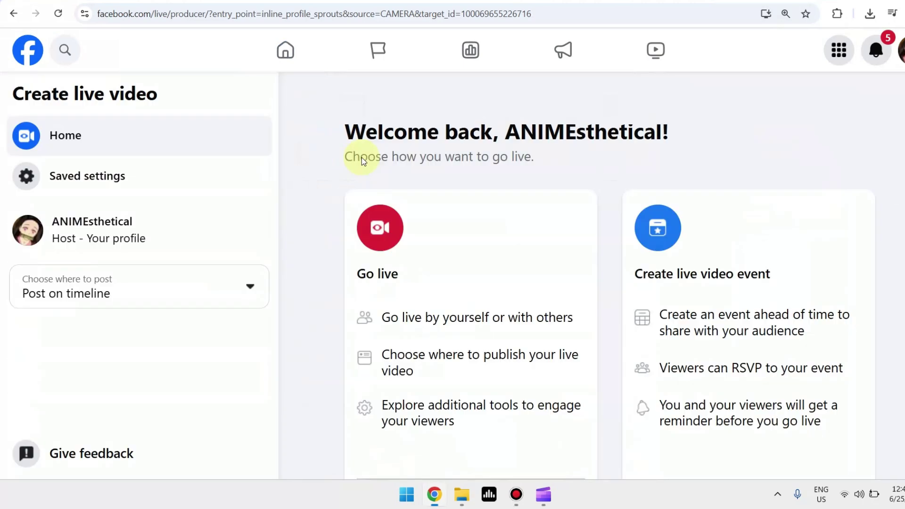
pyautogui.scroll(-2, 363, 161)
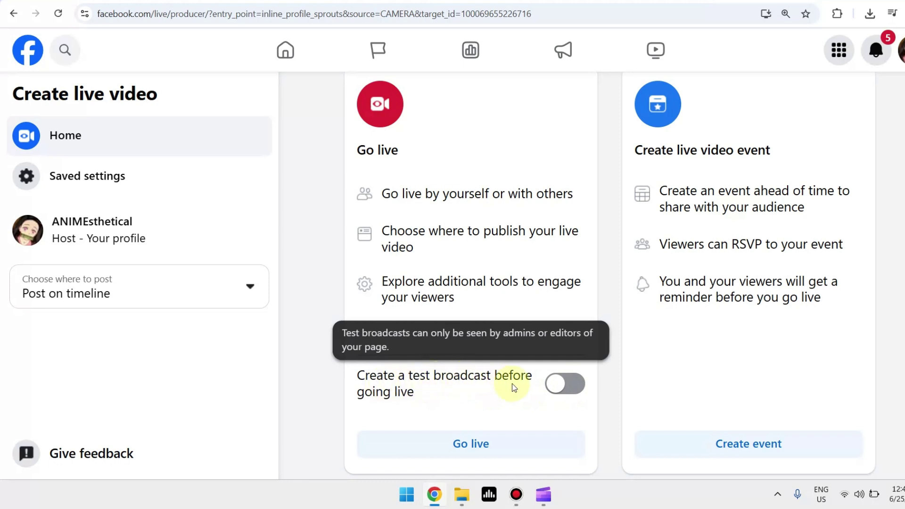
pyautogui.click(555, 383)
pyautogui.scroll(-2, 537, 346)
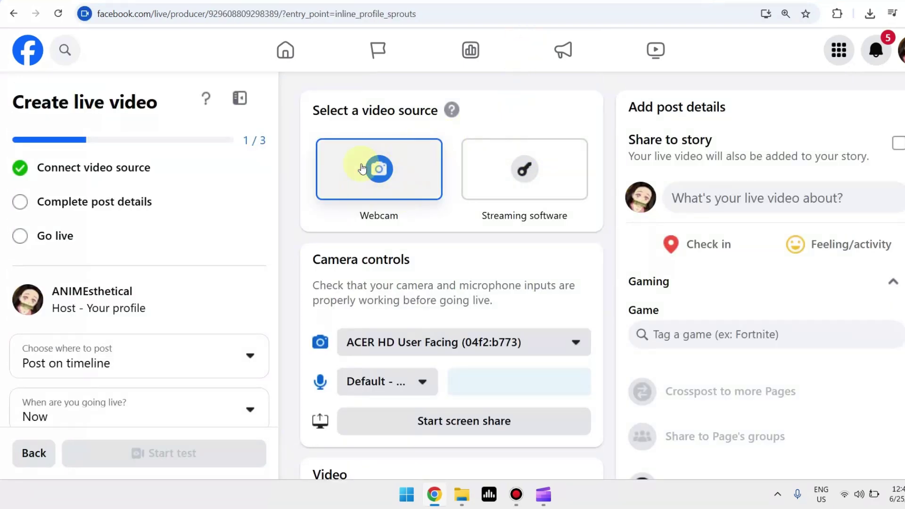
# Try Streaming software as the video source, then switch back to Webcam.
pyautogui.click(527, 173)
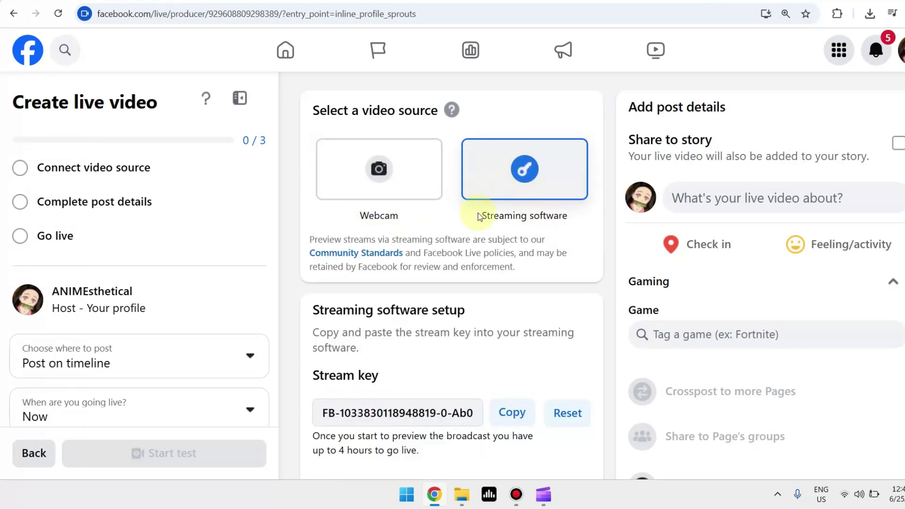
pyautogui.scroll(-3, 469, 229)
pyautogui.scroll(1, 470, 230)
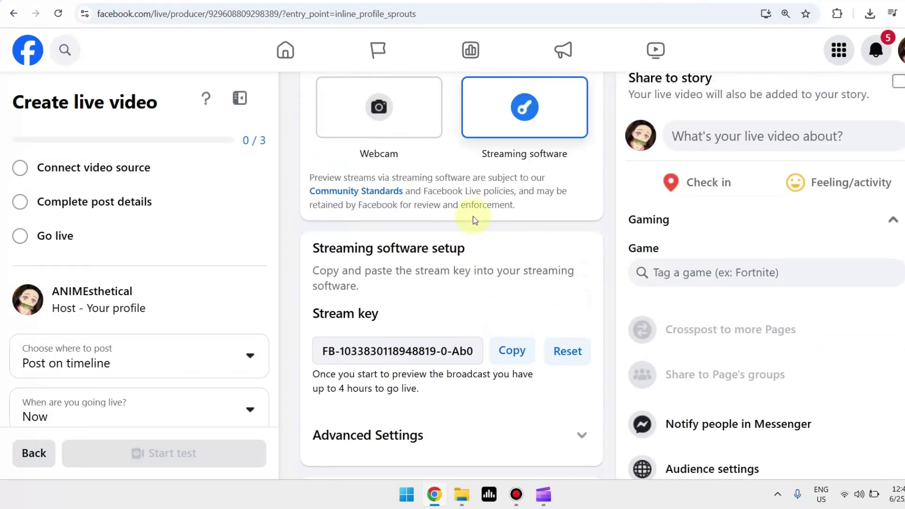
pyautogui.click(395, 114)
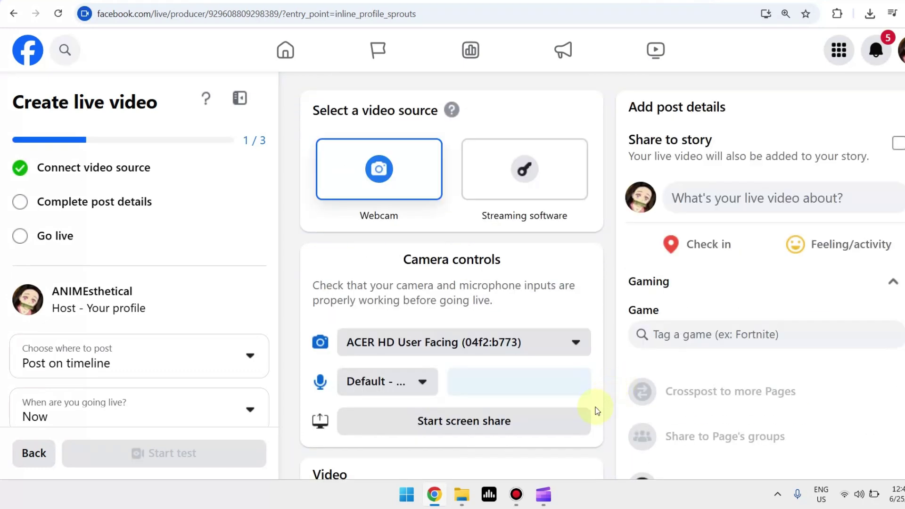
# Start a screen share of the Google Meet meeting Chrome tab.
pyautogui.click(449, 425)
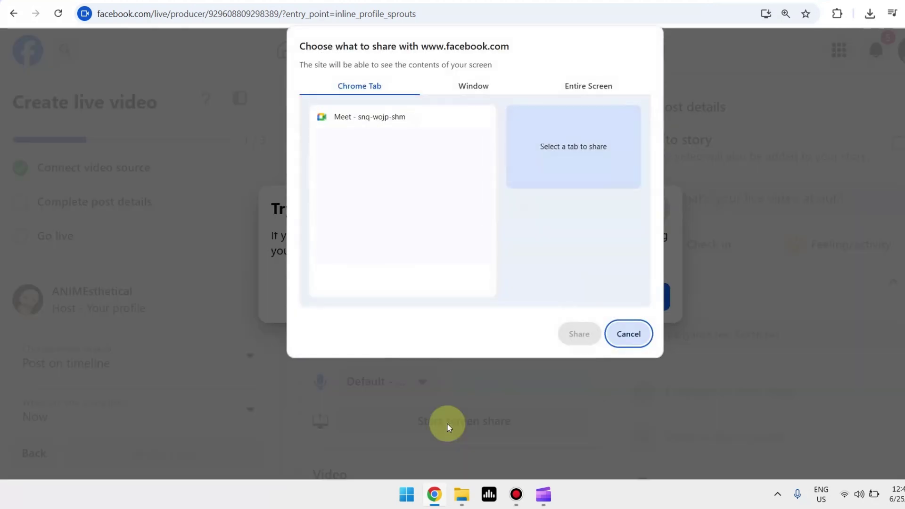
pyautogui.click(373, 114)
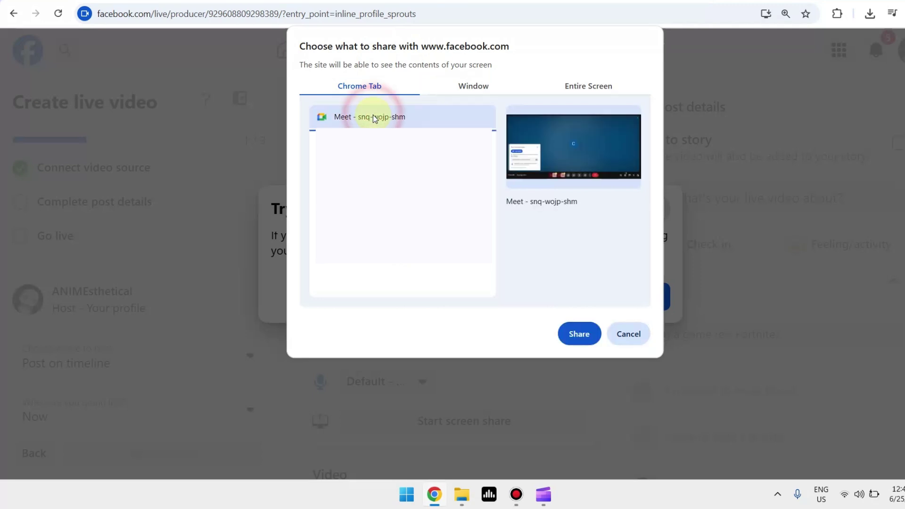
pyautogui.click(577, 333)
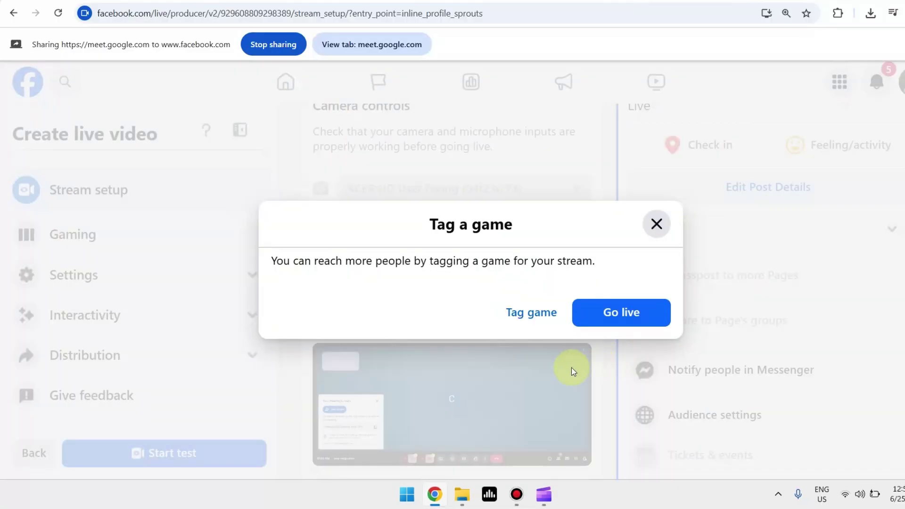
# Switch back to the Google Meet meeting tab in the tab strip.
pyautogui.click(566, 4)
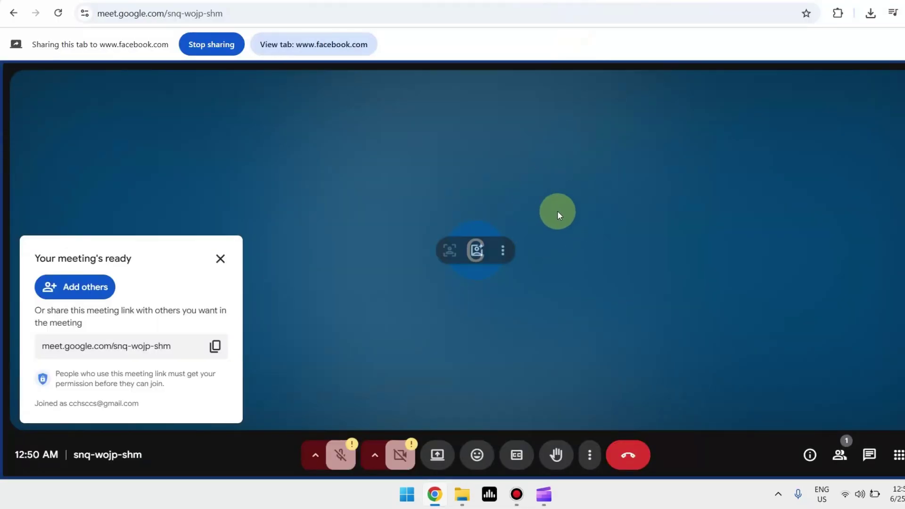